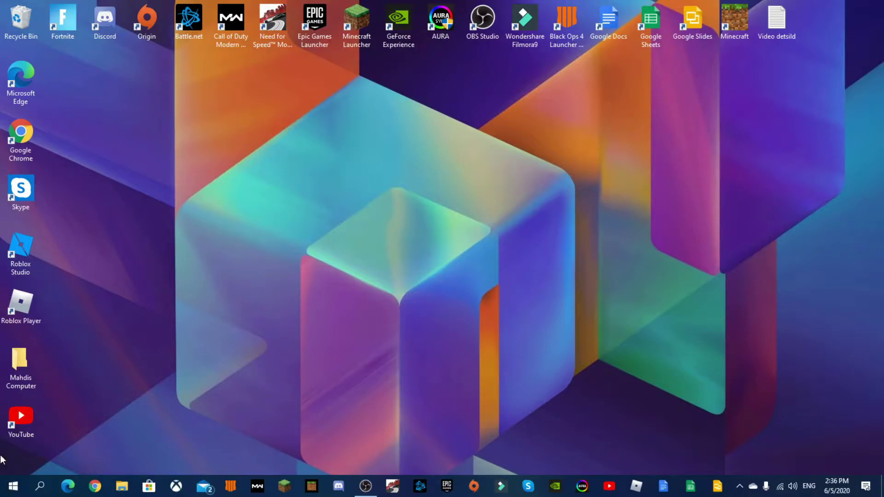
- Open the user's %temp% folder from the Run history
key("super+r")
left_click(213, 417)
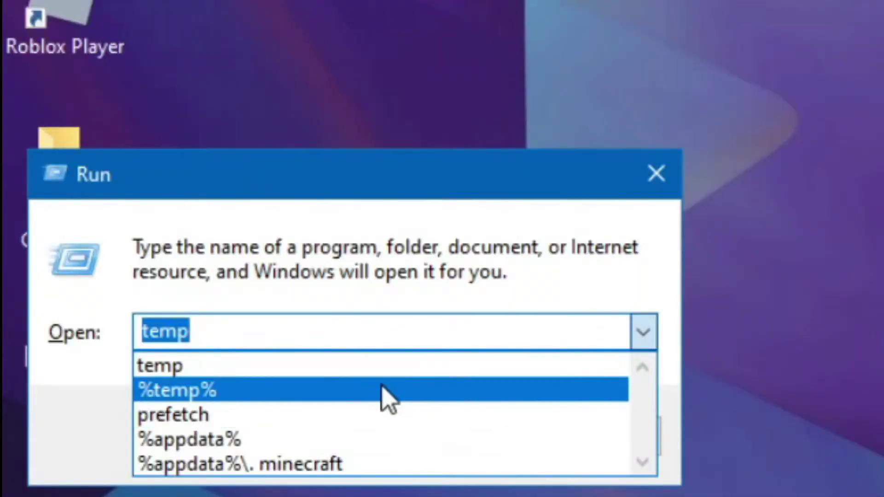
left_click(381, 391)
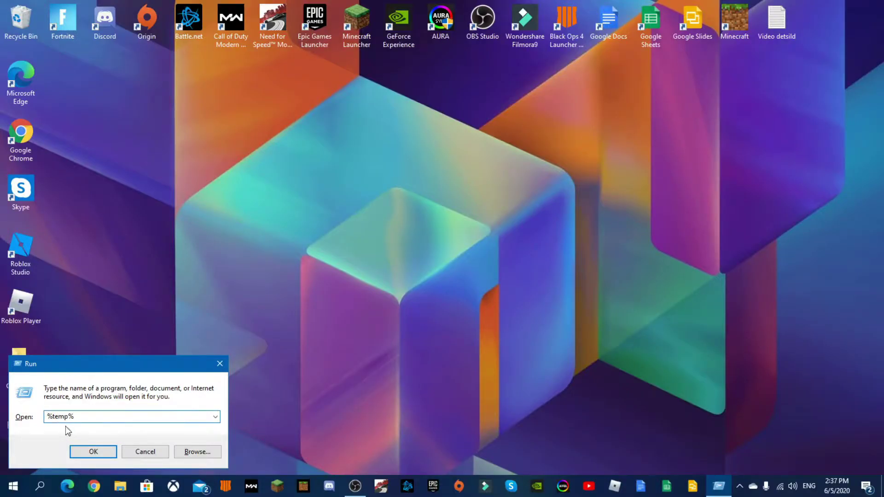
left_click(95, 452)
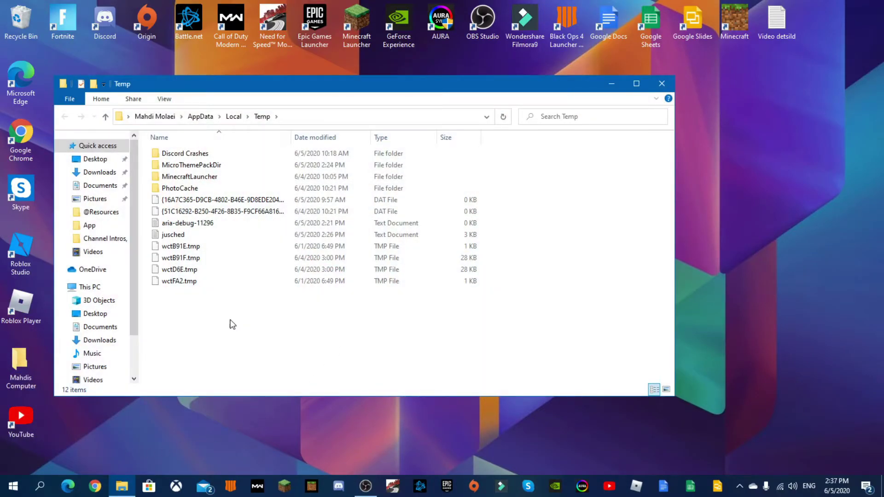
- Delete all 12 Temp items, retrying once; aria-debug-11296 stays locked by OneDrive
left_click_drag(231, 349, 232, 159)
key("Delete")
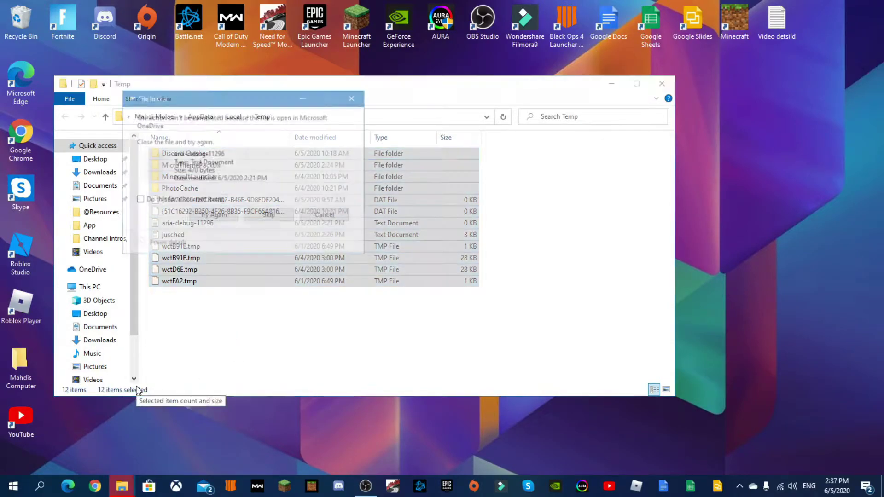
left_click(206, 214)
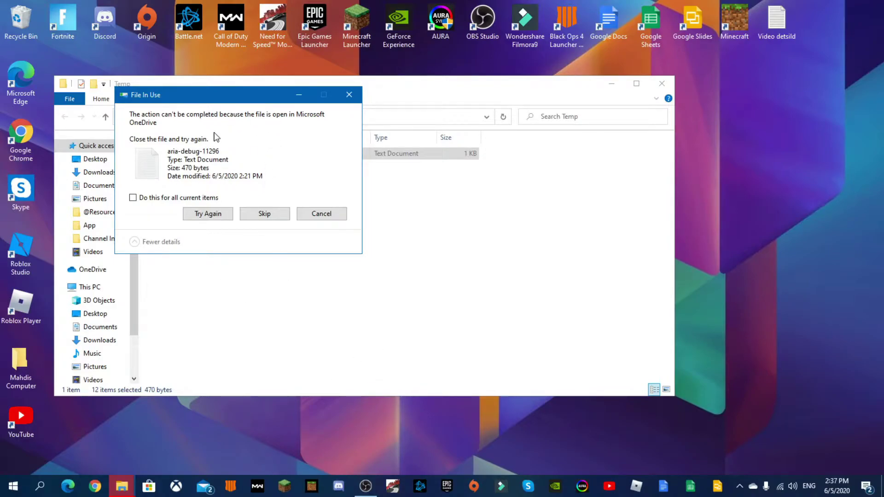
- End the Microsoft OneDrive process in Task Manager
right_click(734, 493)
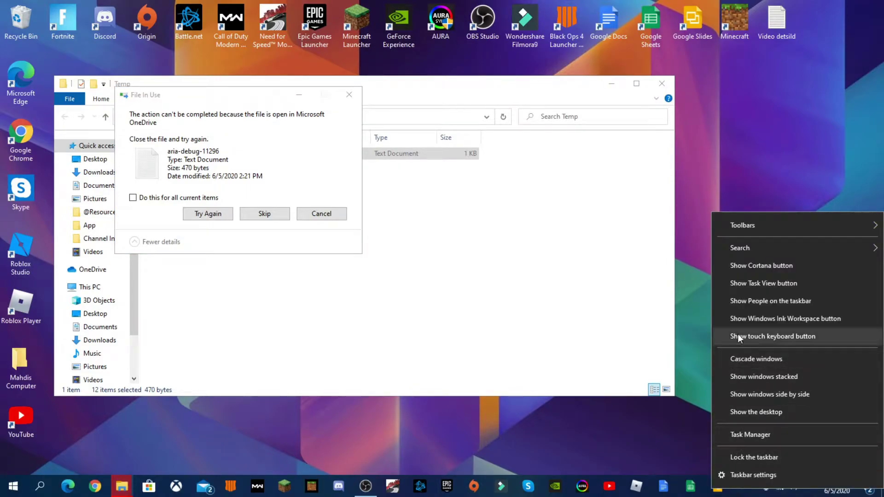
left_click(759, 442)
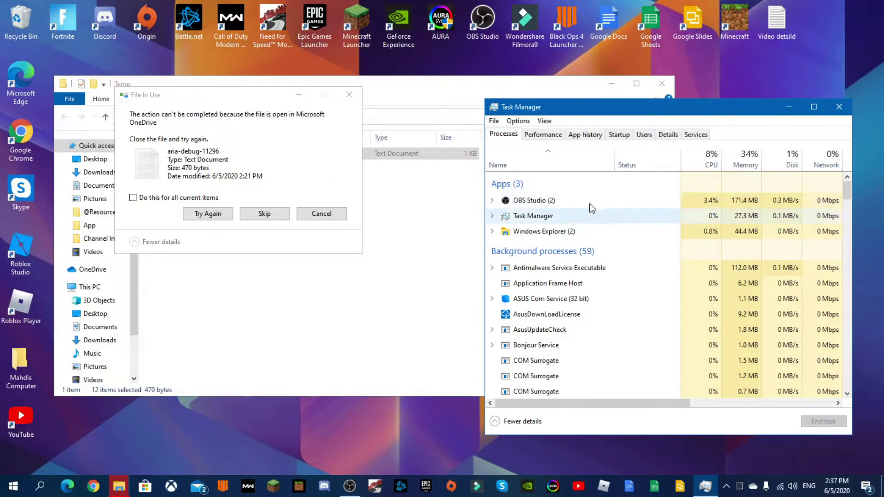
scroll(617, 302, "down", 2)
scroll(612, 312, "down", 7)
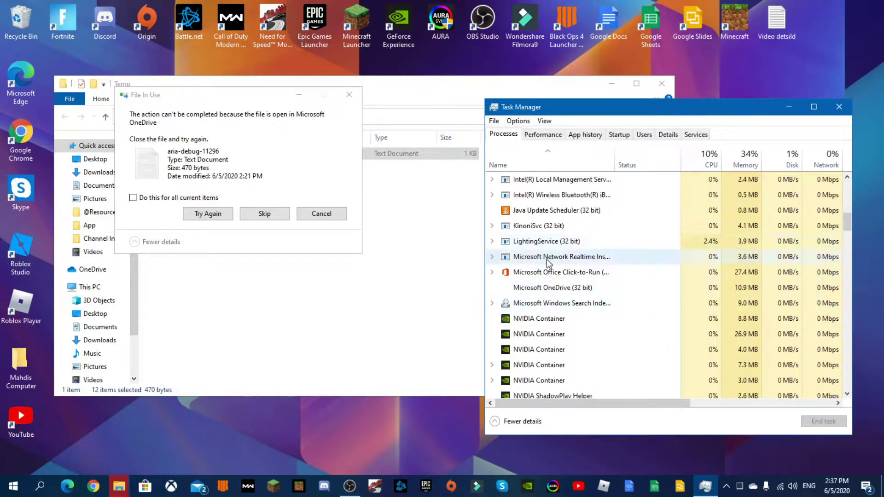
right_click(541, 289)
left_click(568, 290)
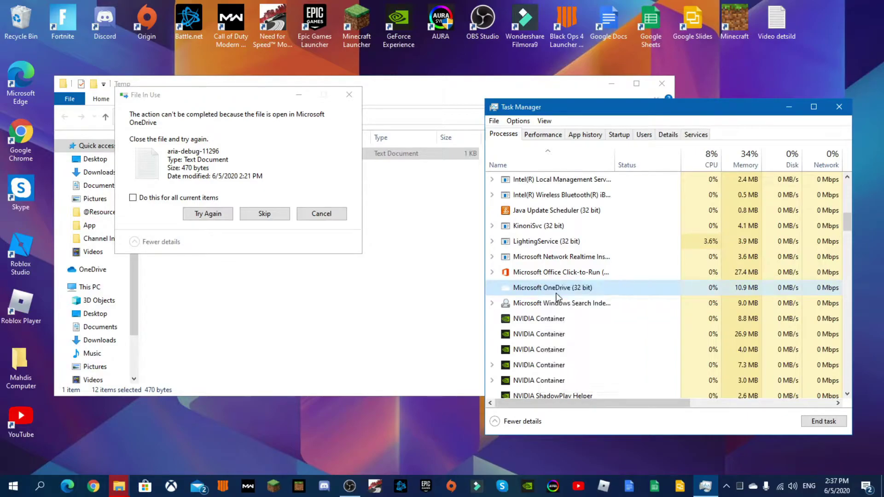
- Close Task Manager, retry deleting the locked temp file, and close the emptied folder
left_click(839, 107)
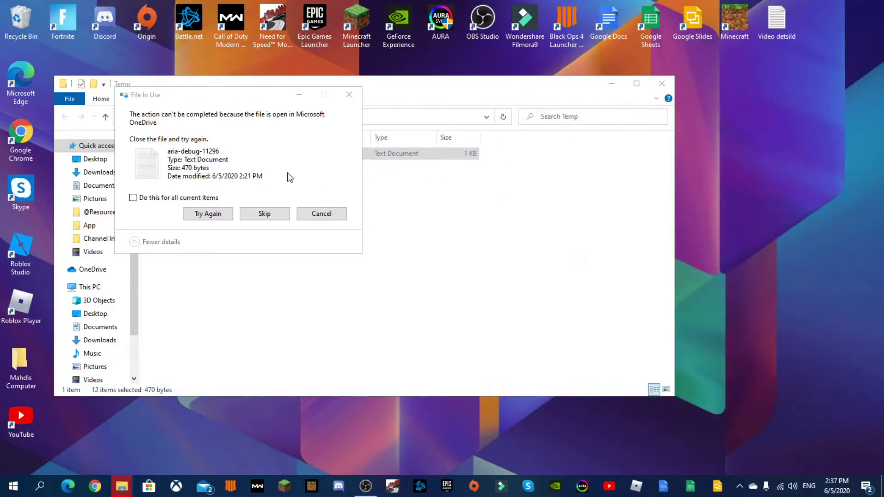
left_click(210, 214)
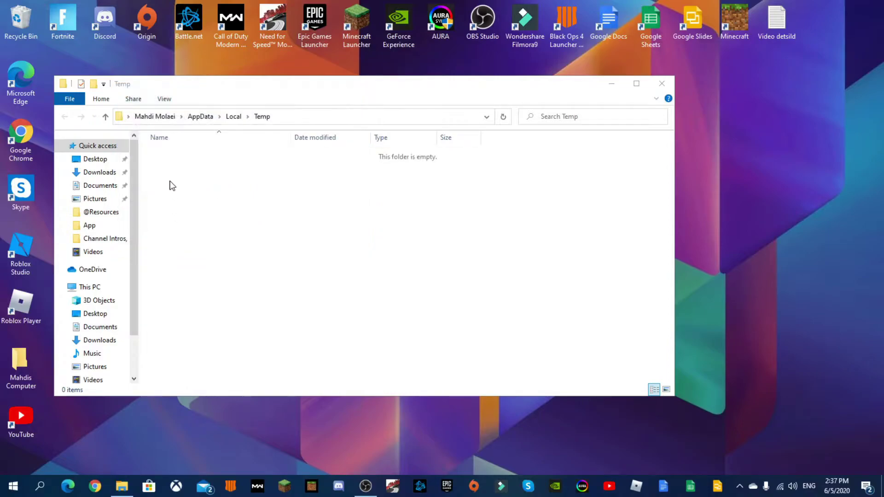
left_click(661, 83)
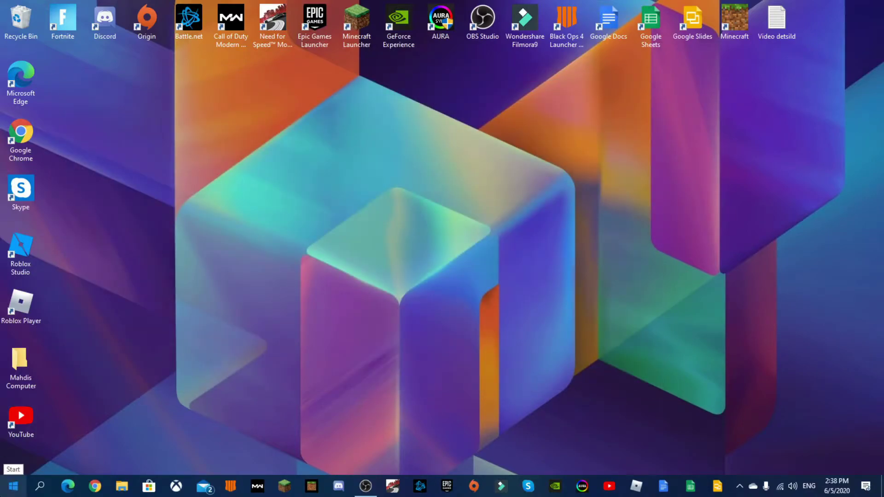
- Open the Windows temp folder from the Run history and delete all 25 files
key("super+r")
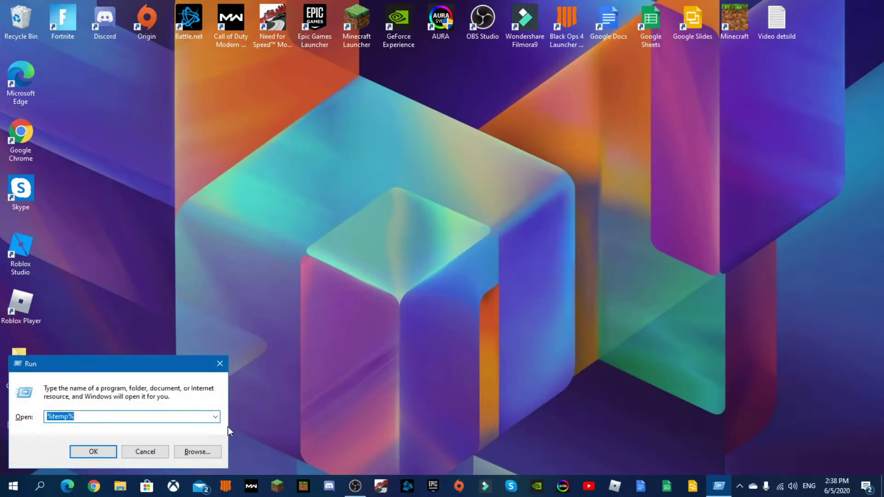
left_click(215, 416)
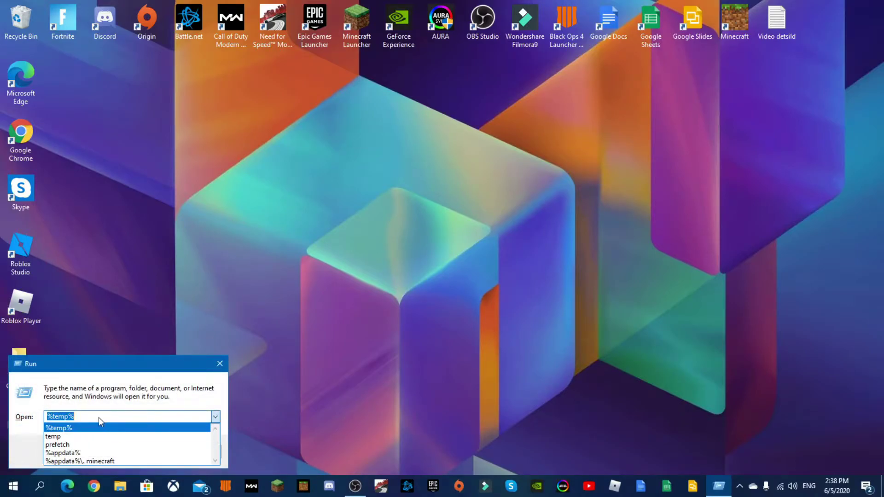
left_click(71, 437)
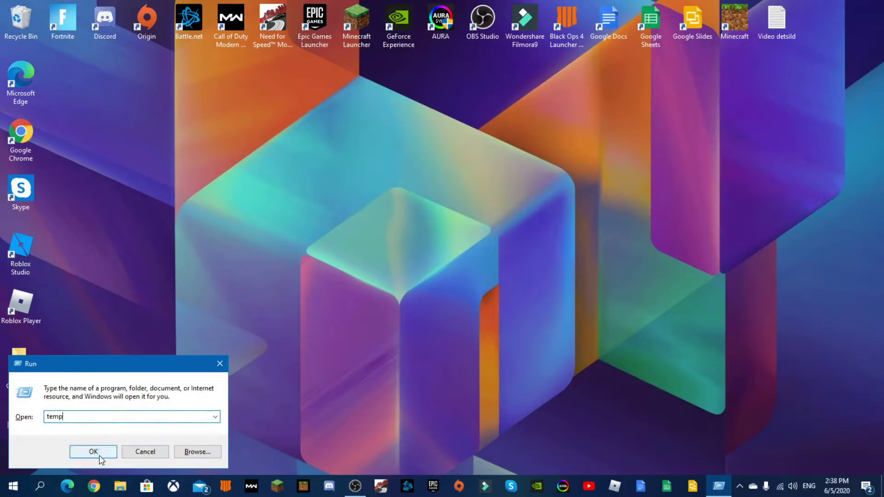
left_click(97, 454)
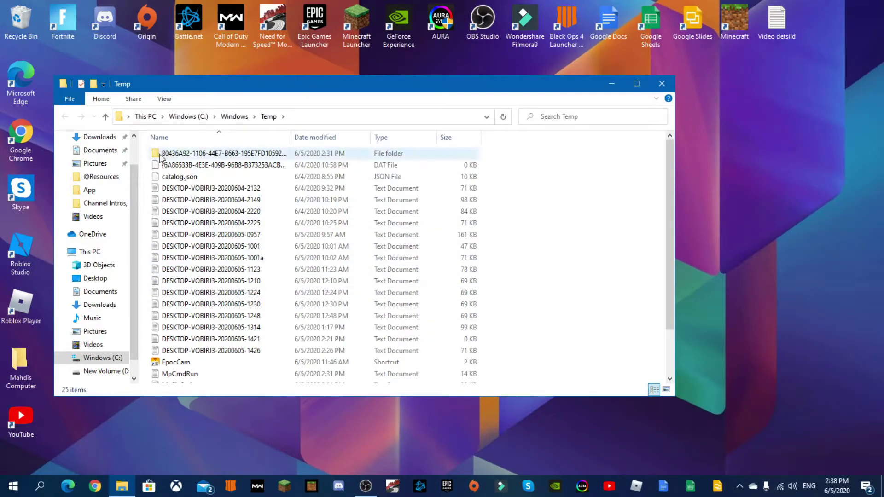
left_click_drag(145, 152, 539, 396)
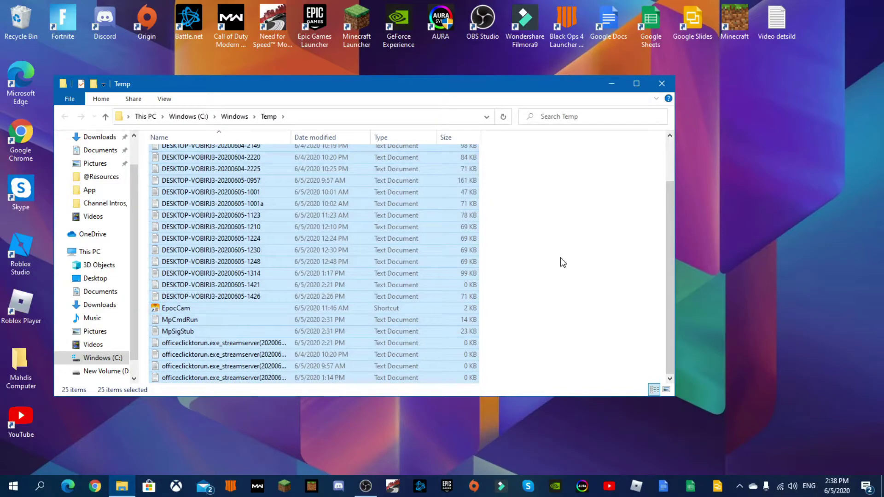
key("Delete")
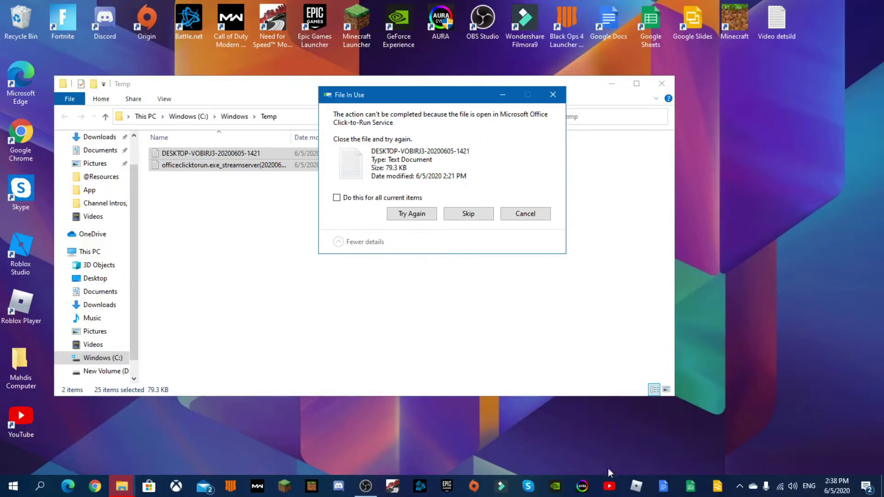
- End the Microsoft Office Click-to-Run process in Task Manager
right_click(733, 487)
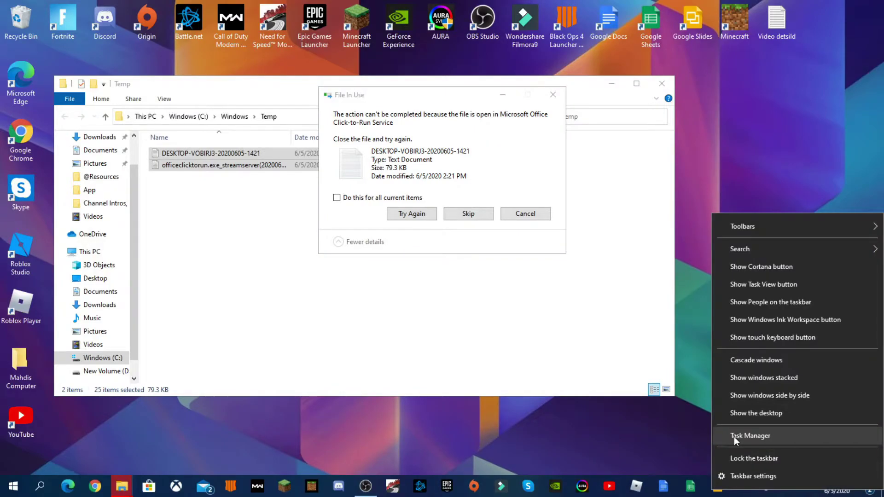
left_click(733, 436)
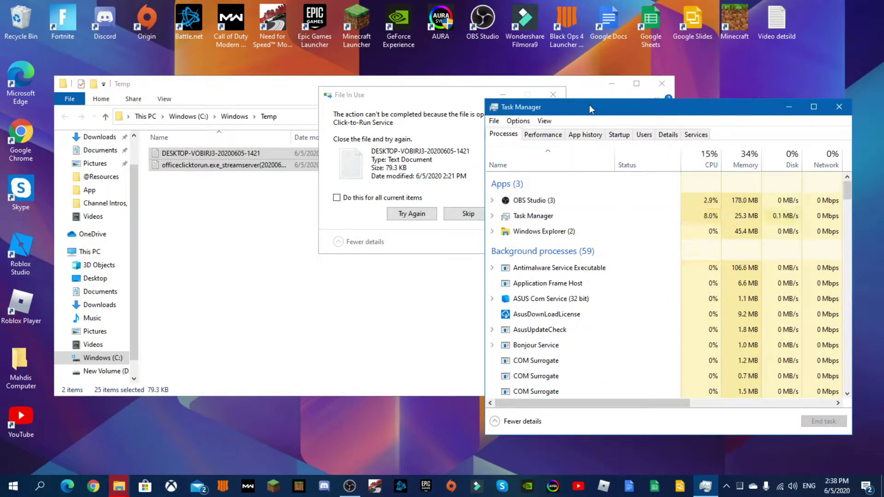
left_click_drag(590, 104, 664, 121)
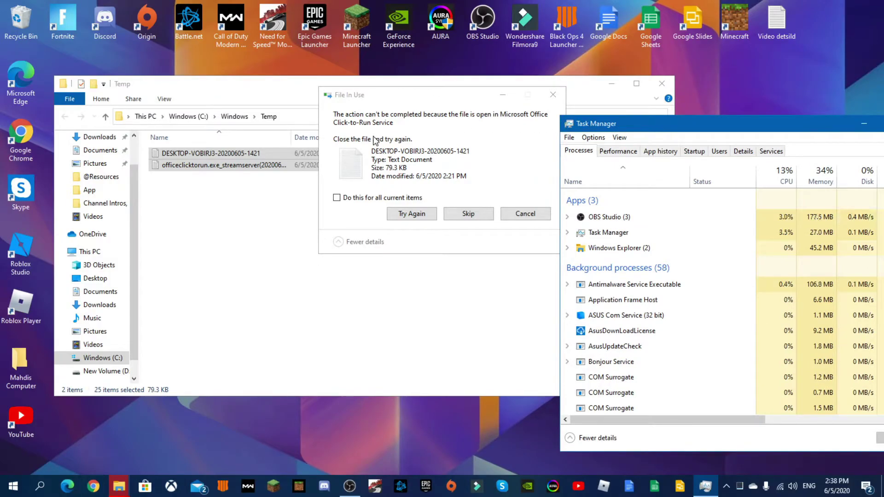
scroll(610, 303, "down", 6)
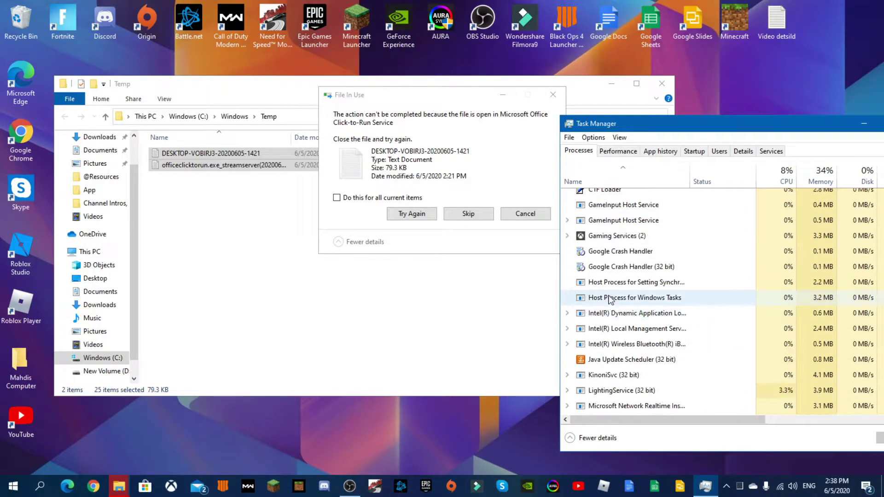
scroll(610, 304, "down", 3)
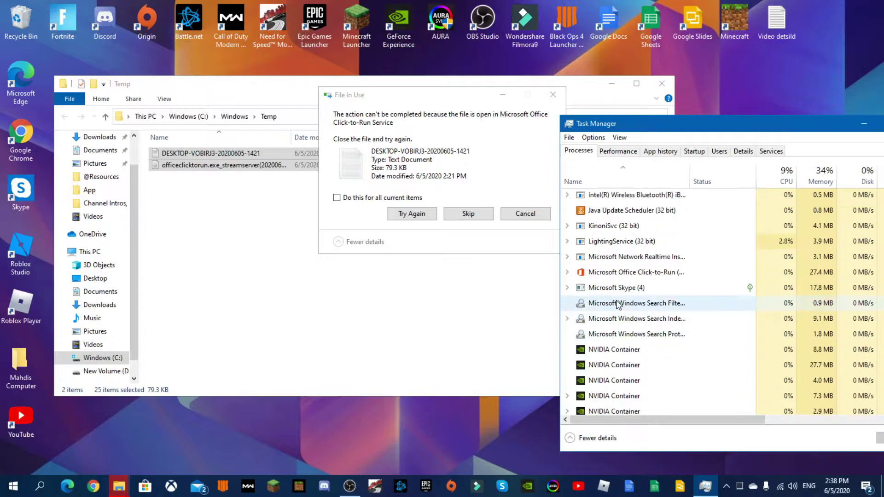
right_click(635, 278)
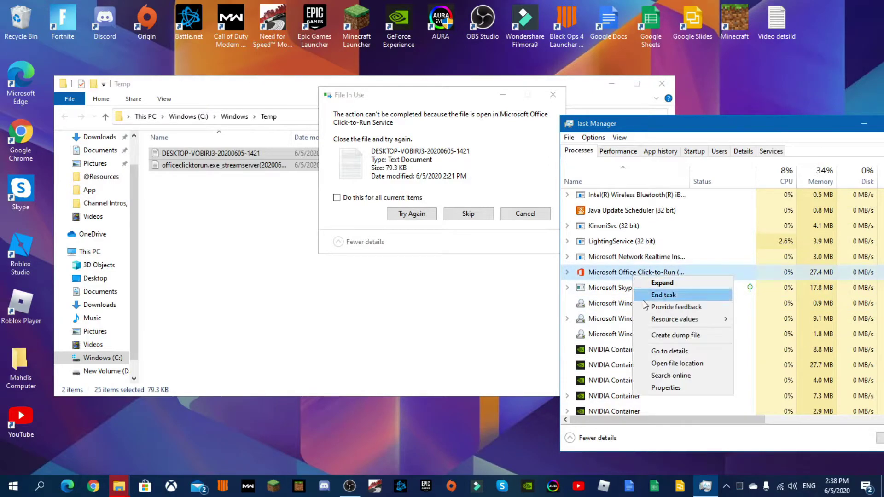
left_click(658, 294)
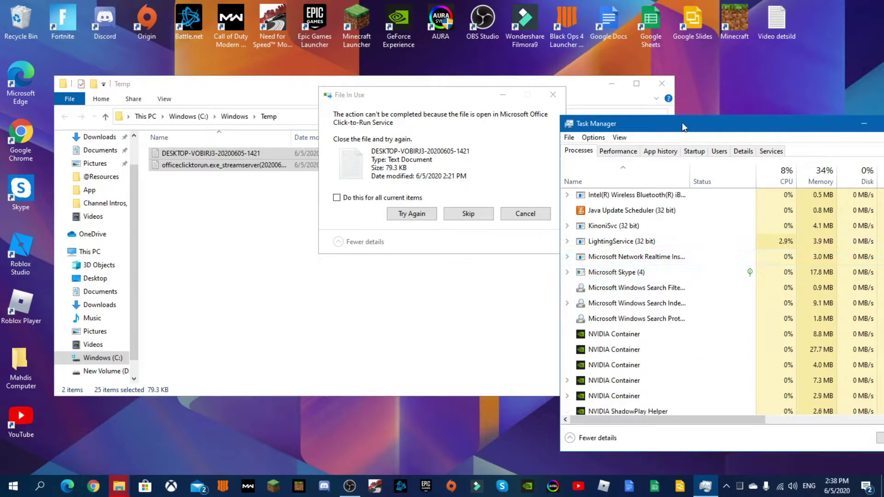
- Close Task Manager and retry deleting the two remaining locked files
left_click_drag(681, 123, 521, 148)
left_click(755, 149)
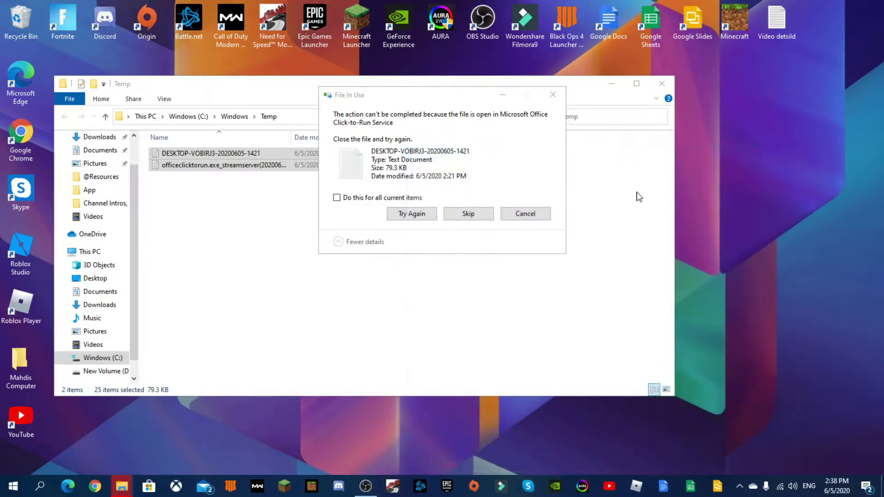
left_click(410, 219)
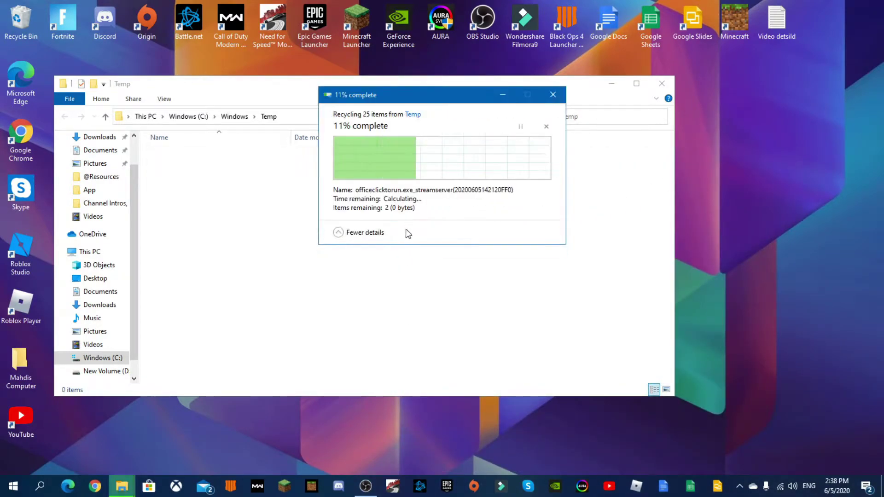
- Close the emptied Windows Temp folder and run 'prefetch' from the Run history
left_click(663, 85)
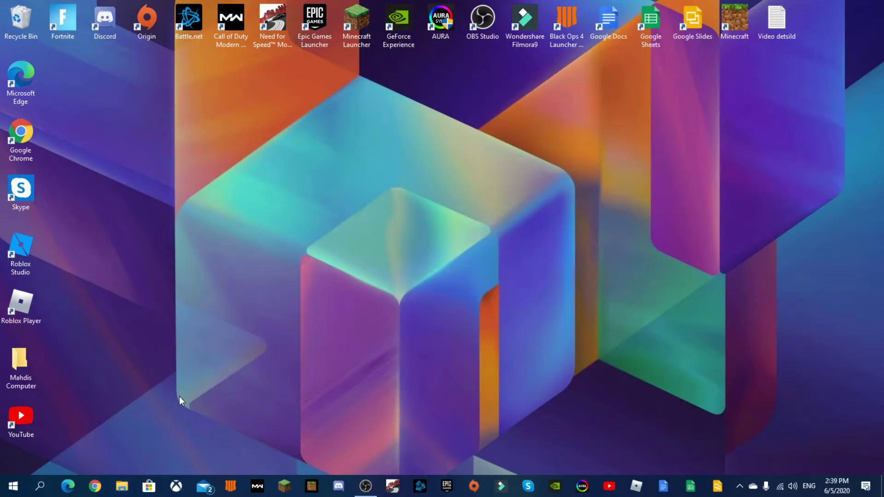
key("super+r")
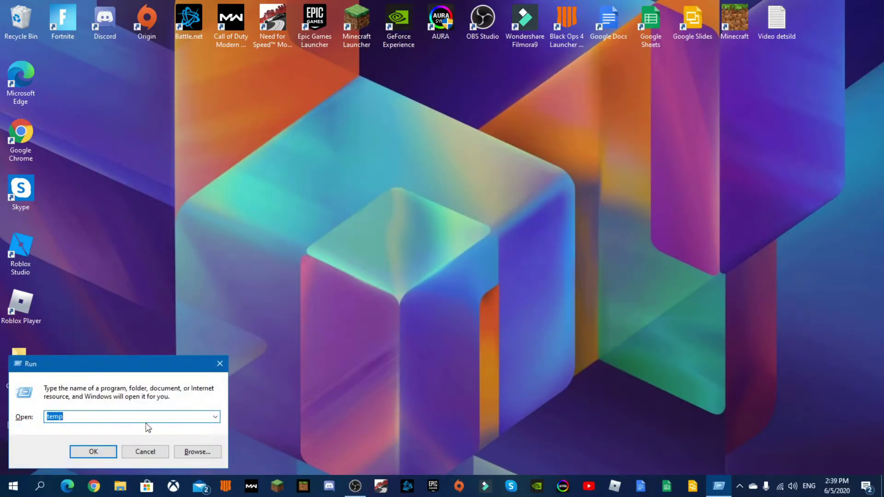
left_click(215, 417)
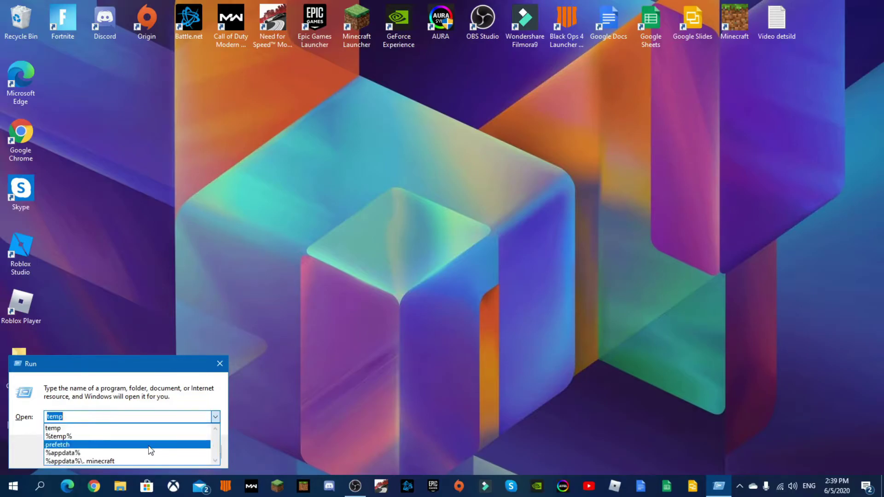
left_click(152, 448)
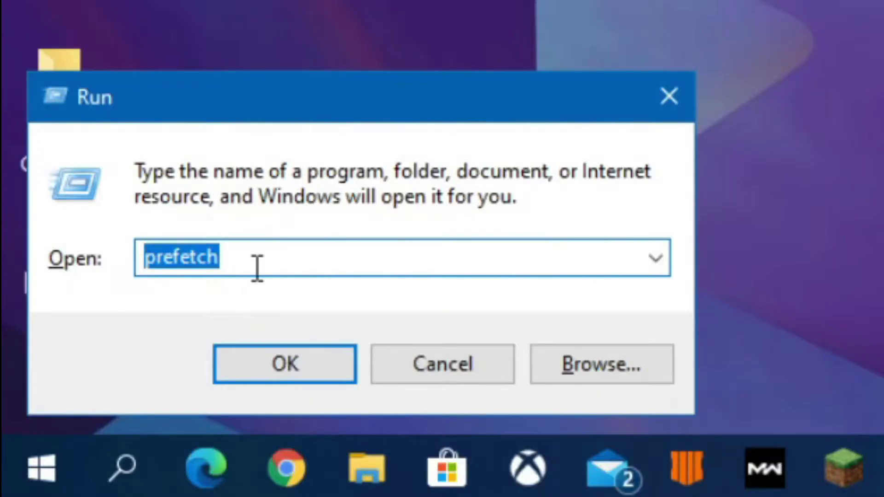
left_click(81, 420)
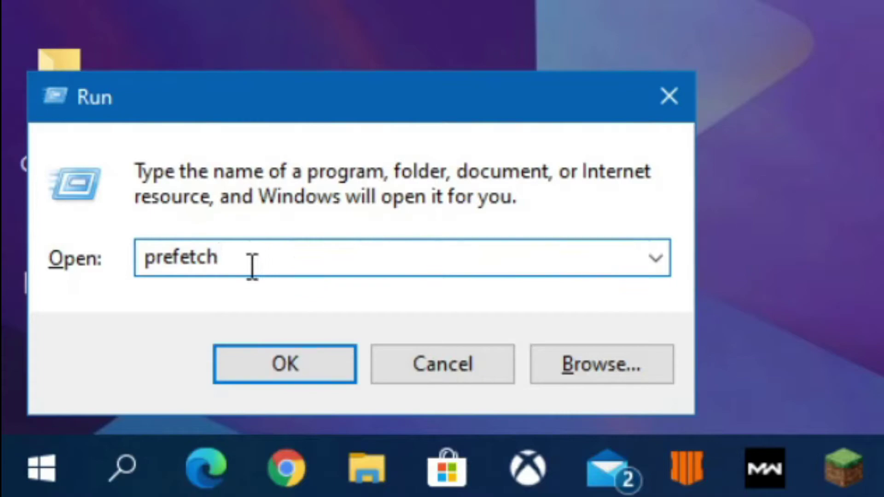
left_click_drag(251, 262, 111, 253)
left_click(240, 267)
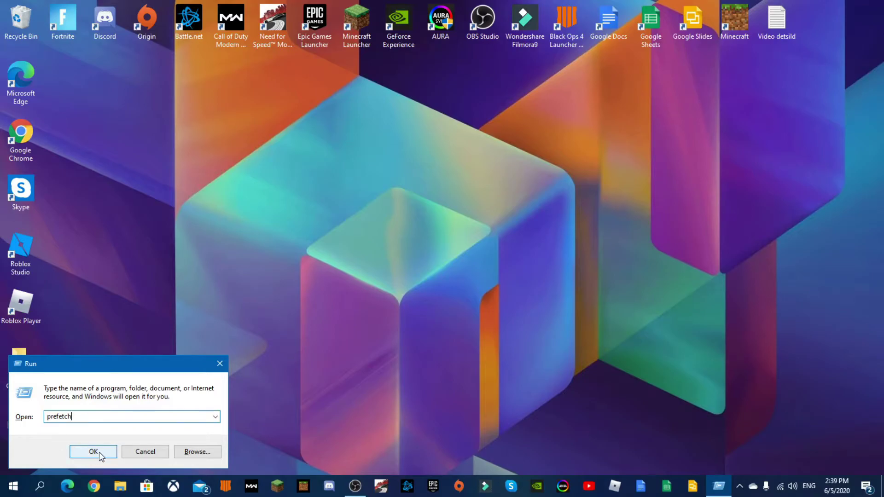
left_click(94, 451)
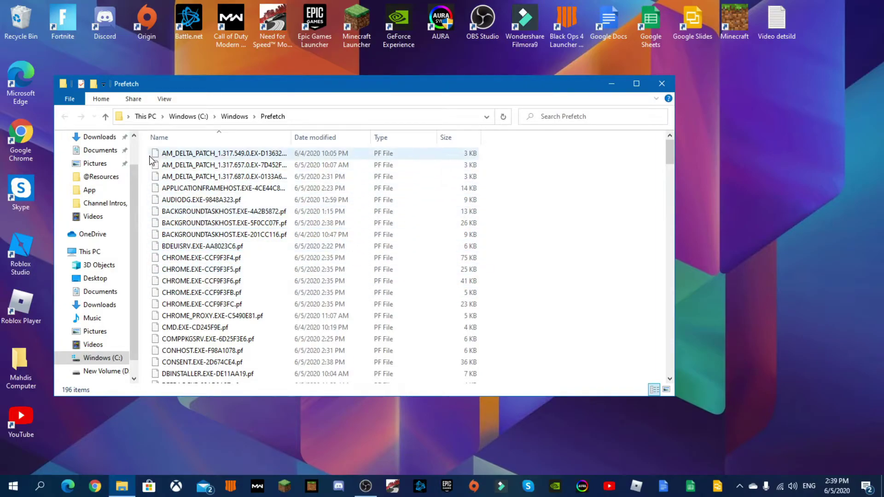
- Delete all 196 Prefetch files, skipping the one SysMain locks, and close the folder
left_click_drag(142, 148, 514, 493)
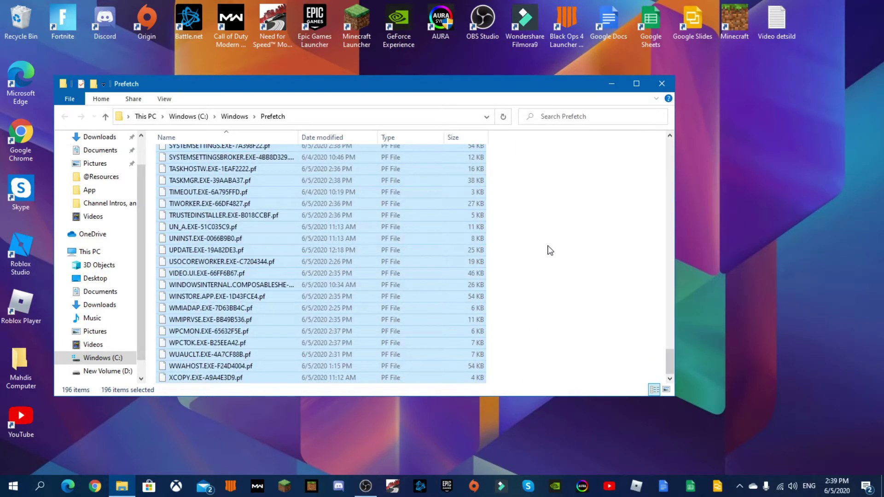
key("Delete")
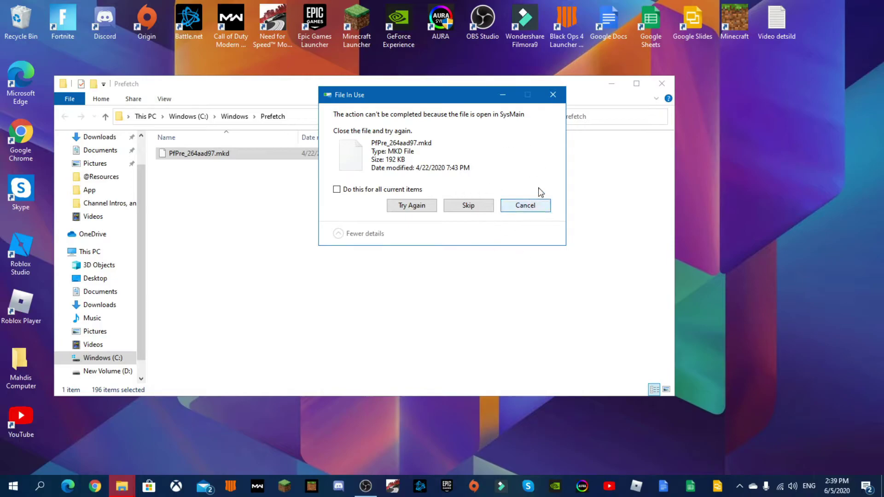
left_click(520, 206)
left_click(320, 184)
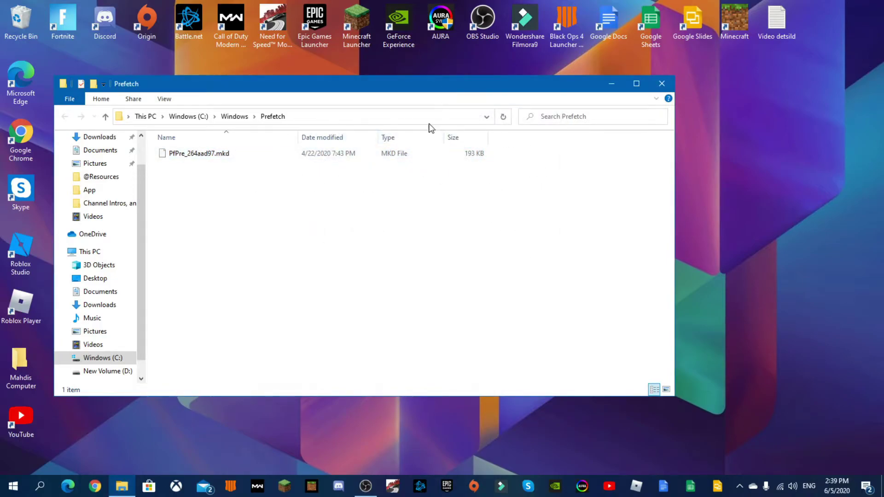
left_click(661, 84)
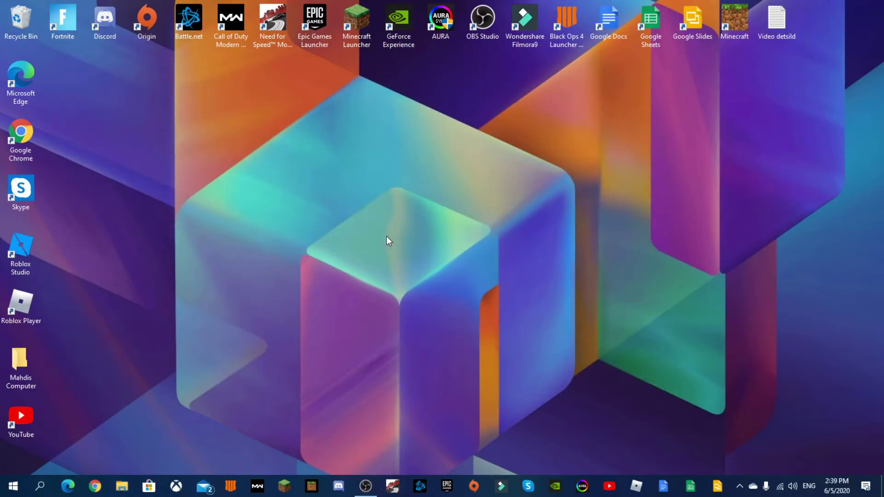
- Search 'contr' to open Control Panel, then go to Hardware and Sound > Choose a power plan
left_click(39, 486)
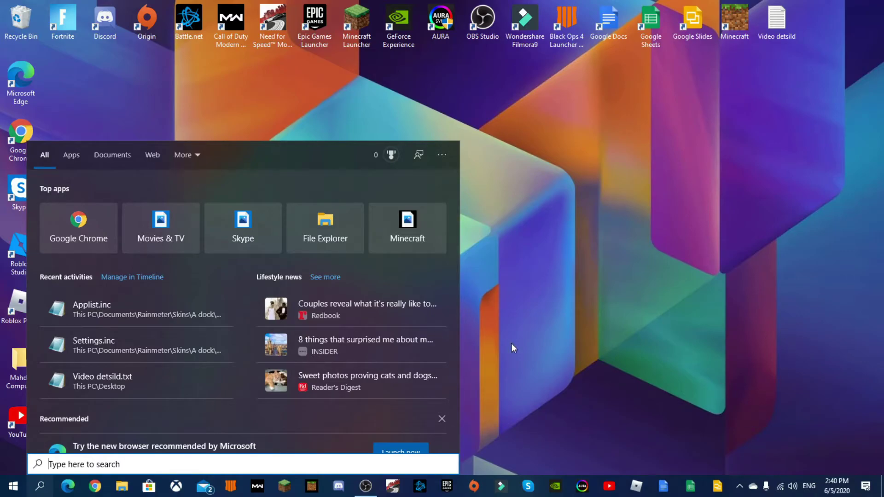
type("contr")
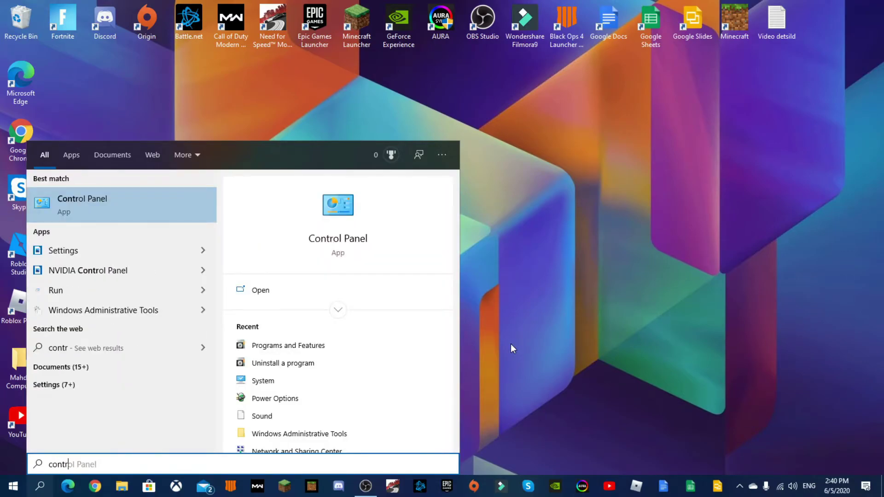
key("Return")
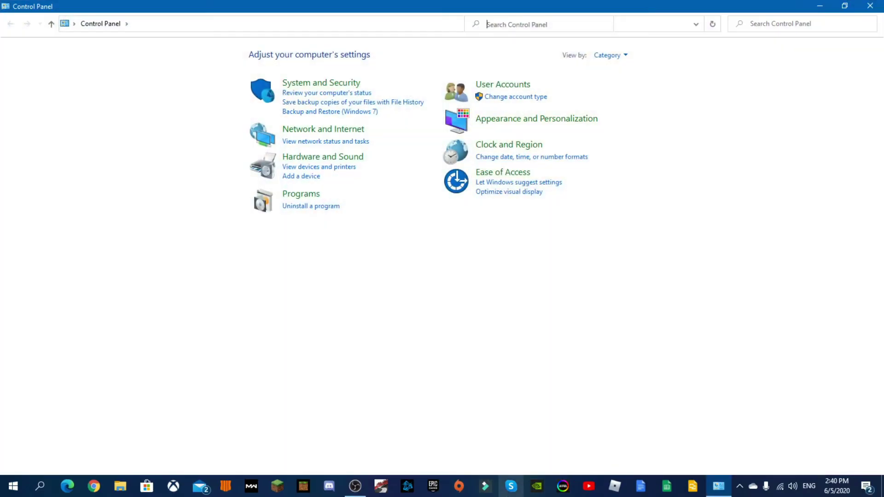
left_click(322, 157)
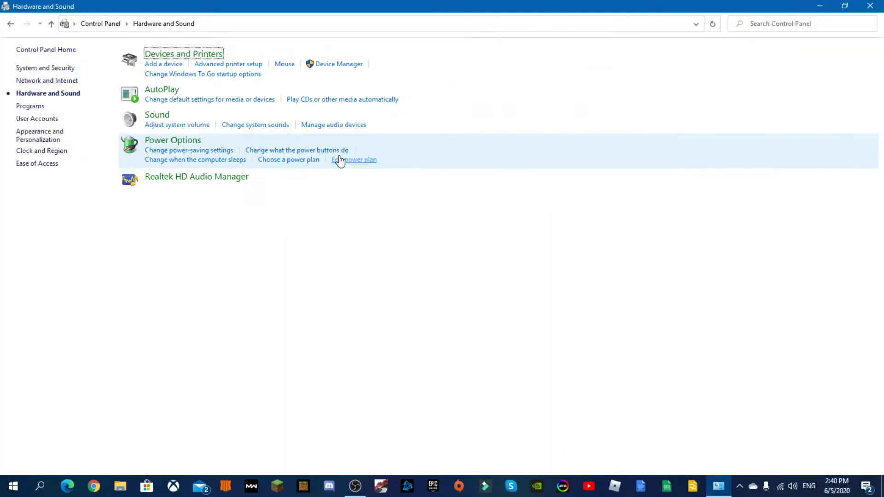
left_click(184, 142)
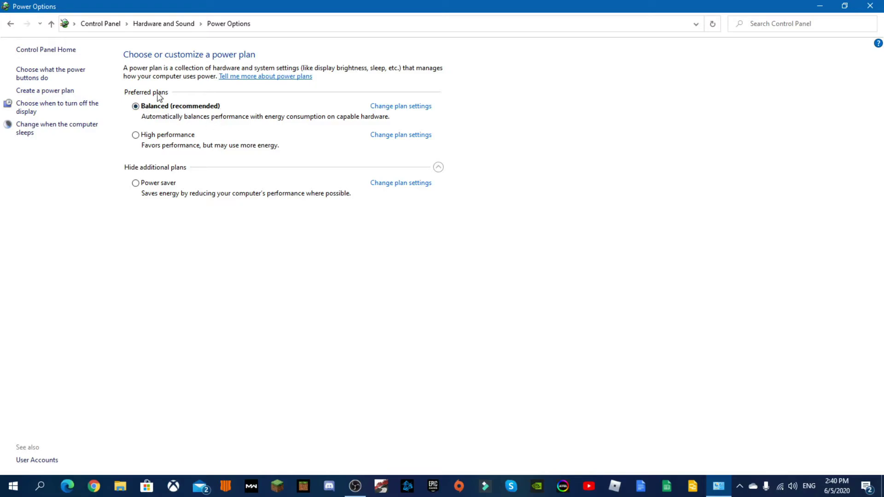
- Select the High performance plan and close Power Options
left_click(136, 135)
left_click(869, 5)
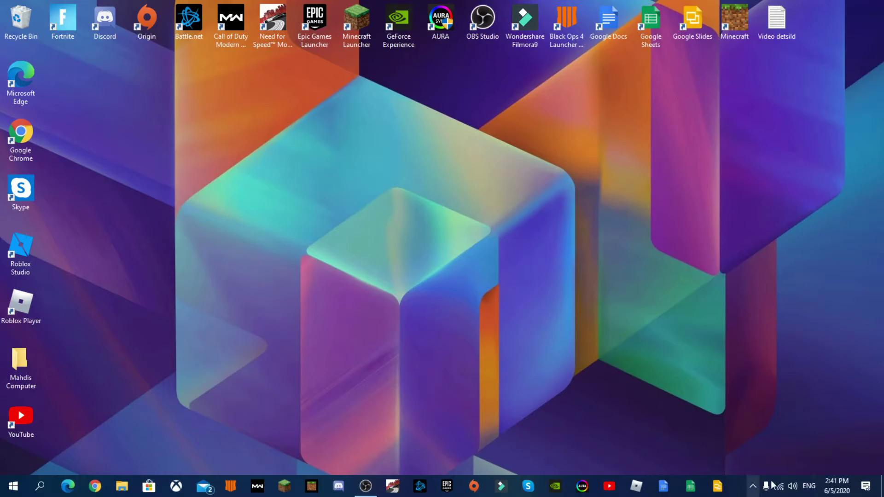
- Search 'Control Panel' to reopen it, then go to System and Security > System
key("super+s")
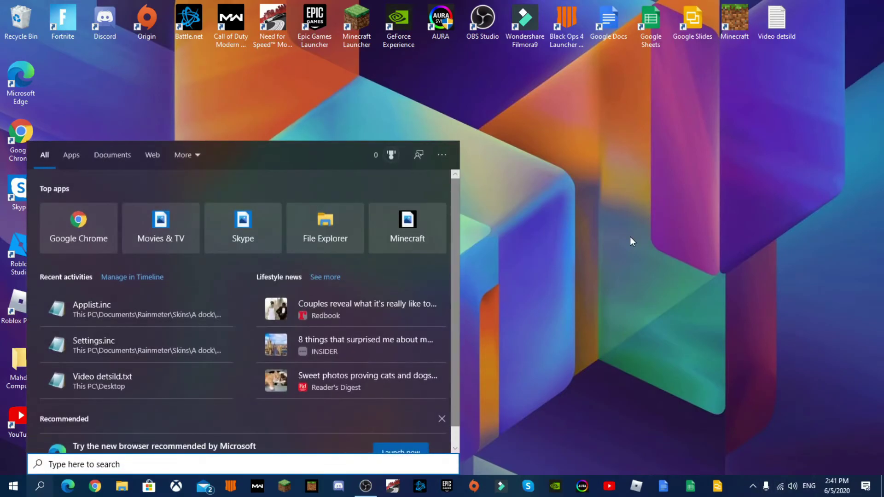
type("On Screen Keyboard")
key("ctrl+a")
type("Control Panel")
key("Return")
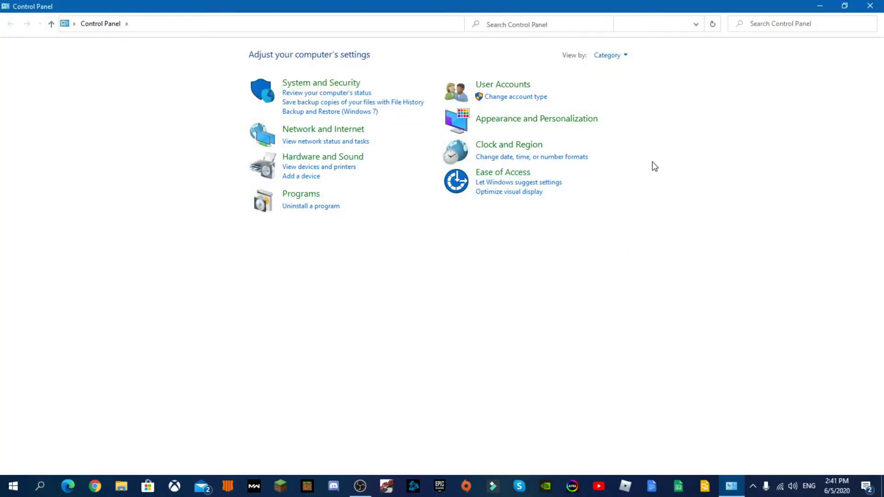
left_click(317, 84)
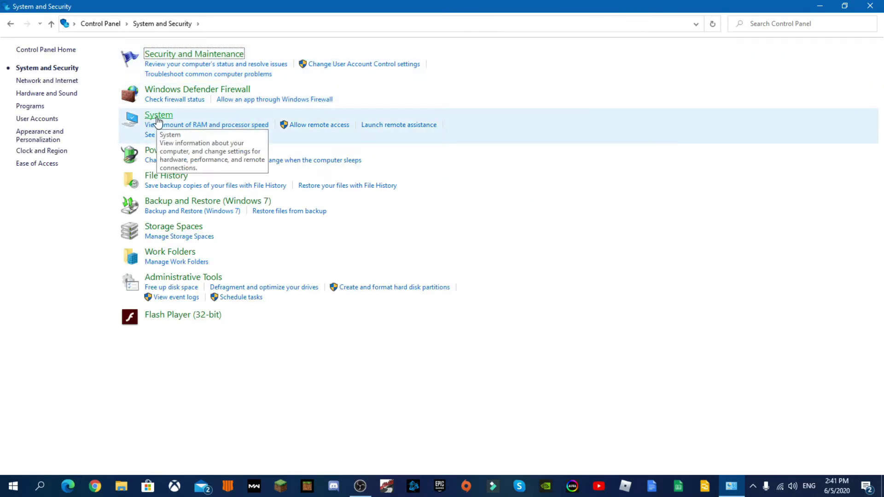
left_click(157, 116)
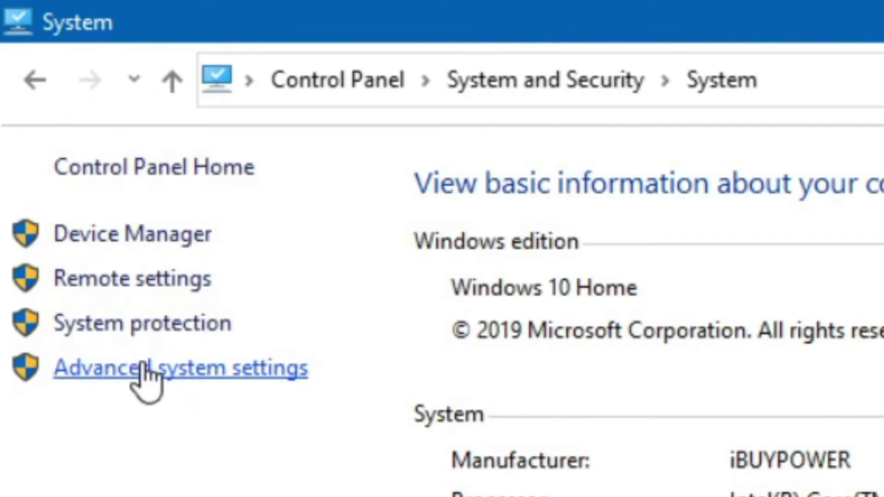
- In Advanced system settings' Performance Settings, change the visual effects option and apply it
left_click(248, 380)
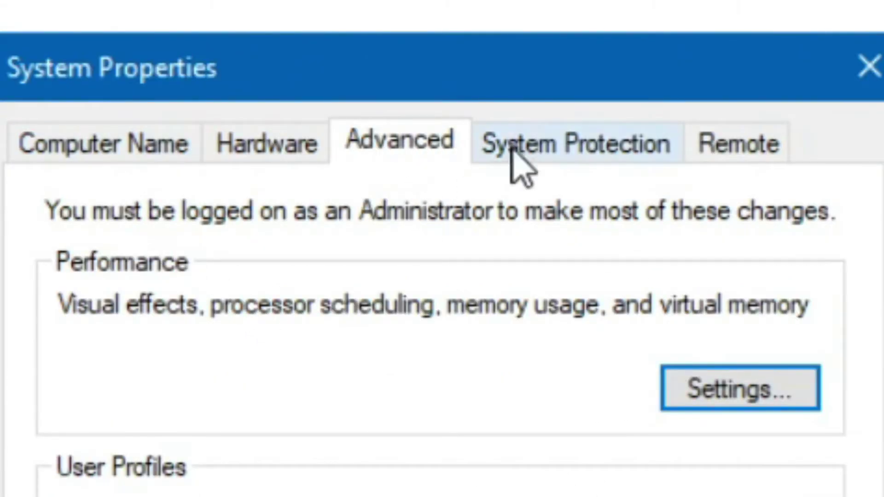
left_click(670, 232)
left_click(418, 138)
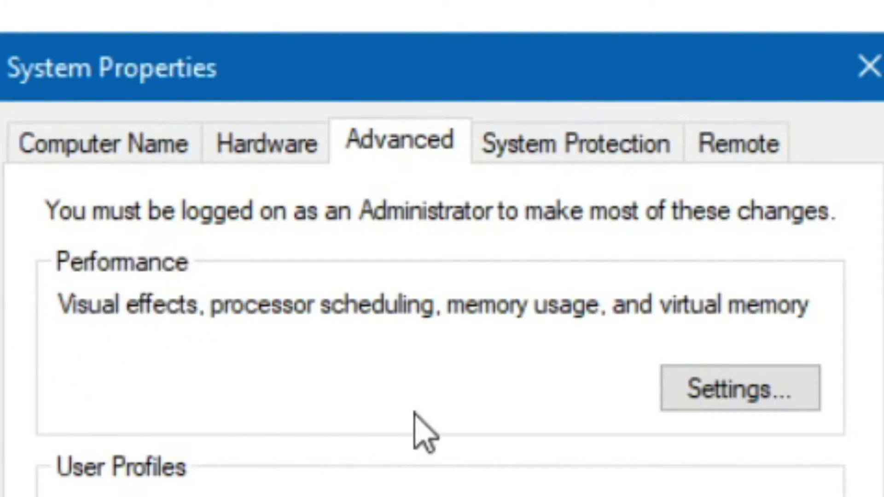
left_click(777, 395)
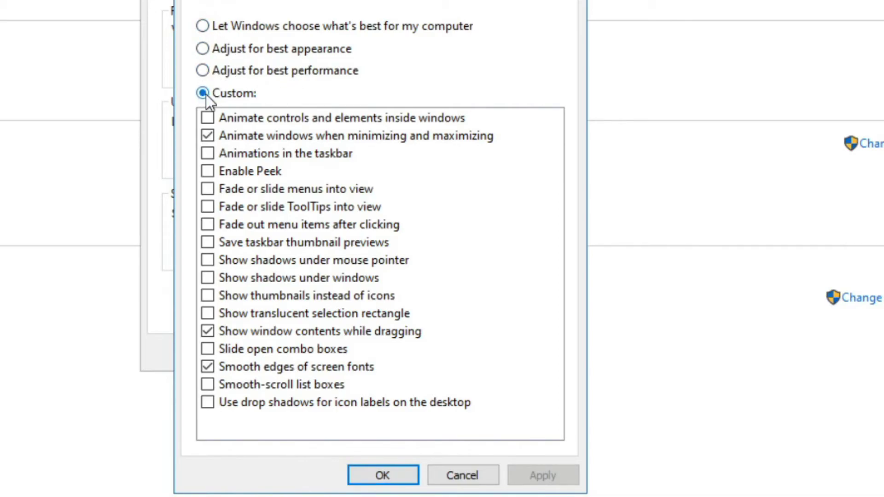
left_click(207, 369)
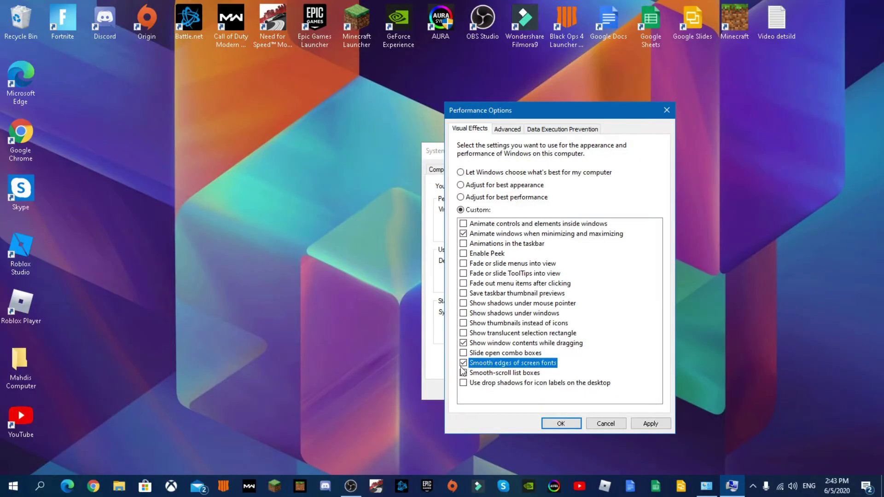
left_click(663, 423)
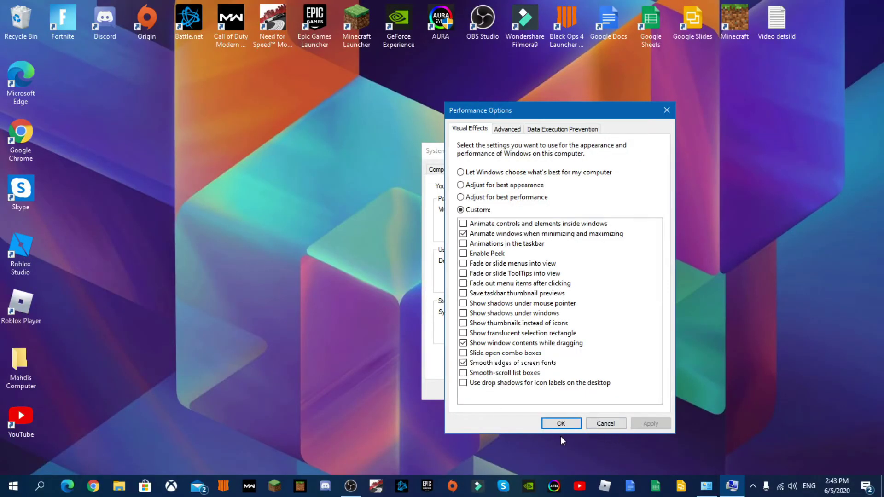
- Confirm Performance Options, close System Properties, and permanently empty the Recycle Bin from the desktop
left_click(561, 424)
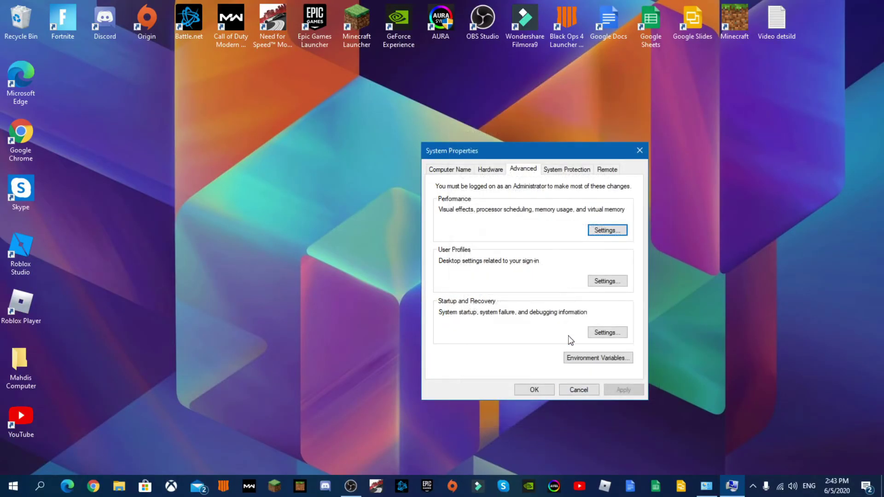
left_click(639, 151)
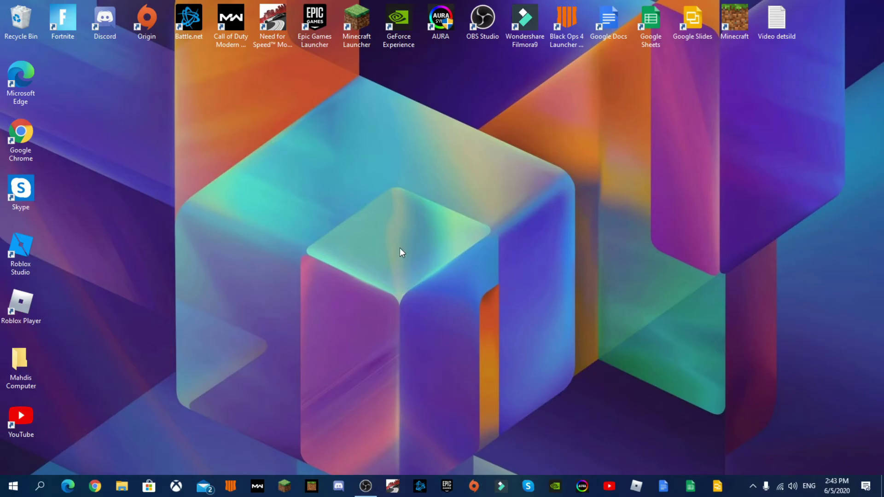
right_click(36, 28)
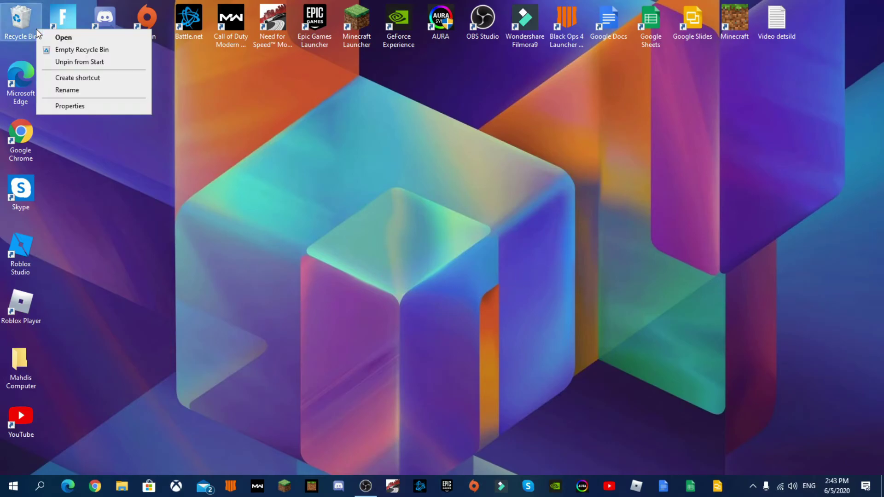
left_click(104, 46)
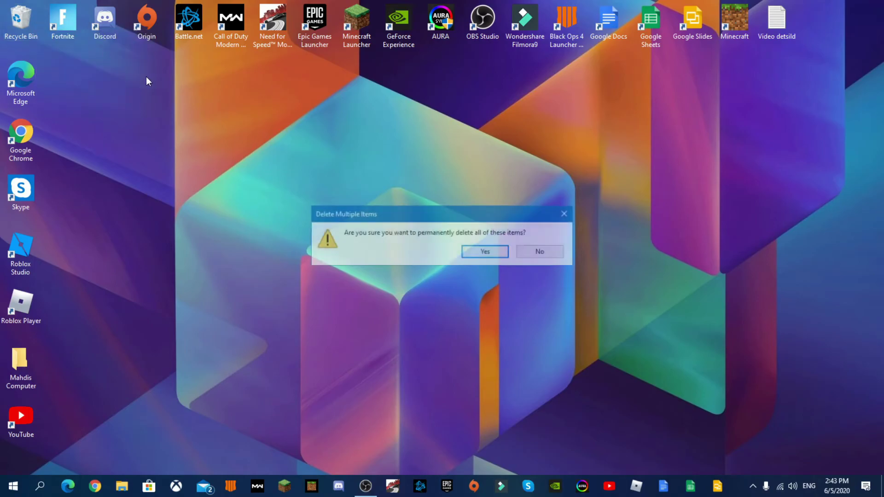
left_click(484, 255)
left_click(406, 248)
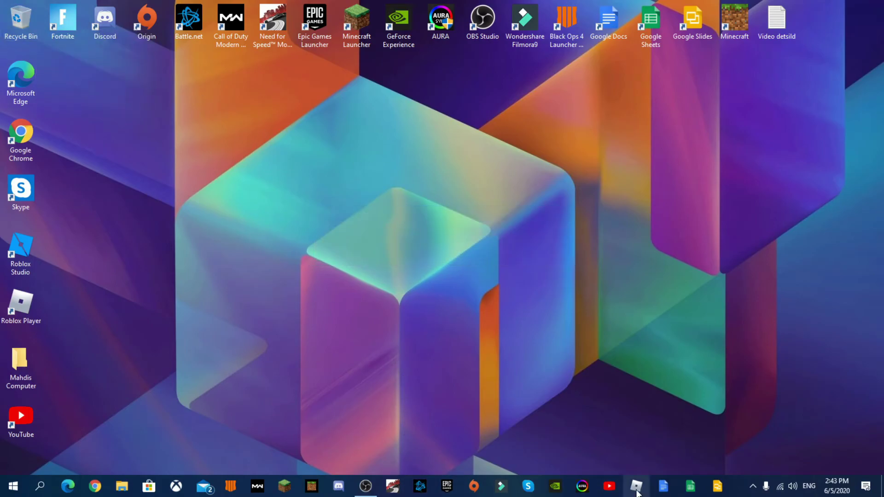
right_click(738, 488)
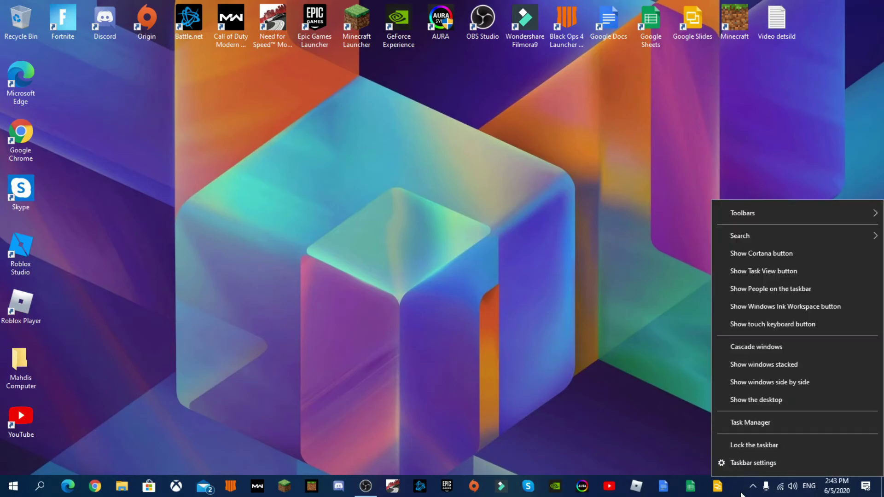
left_click(750, 421)
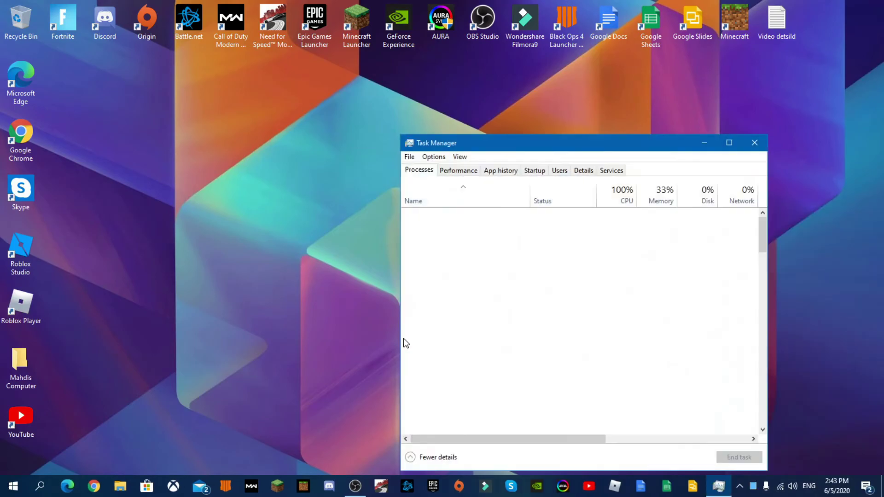
left_click(531, 173)
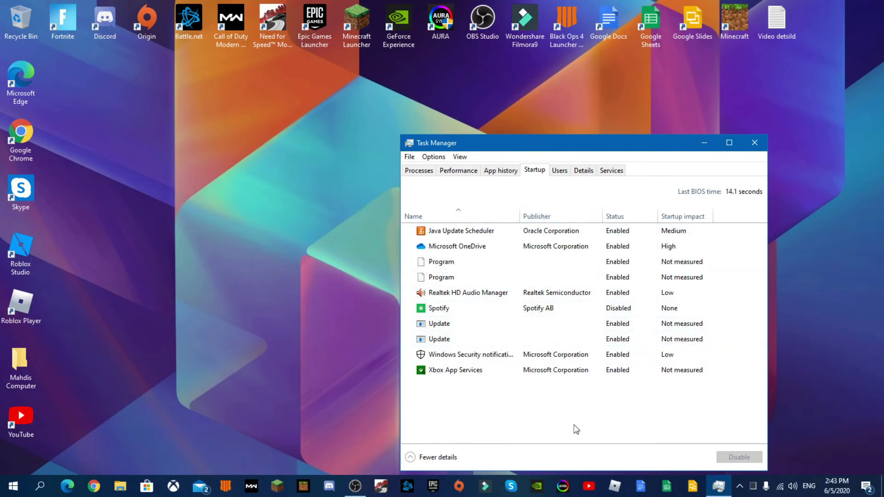
right_click(530, 339)
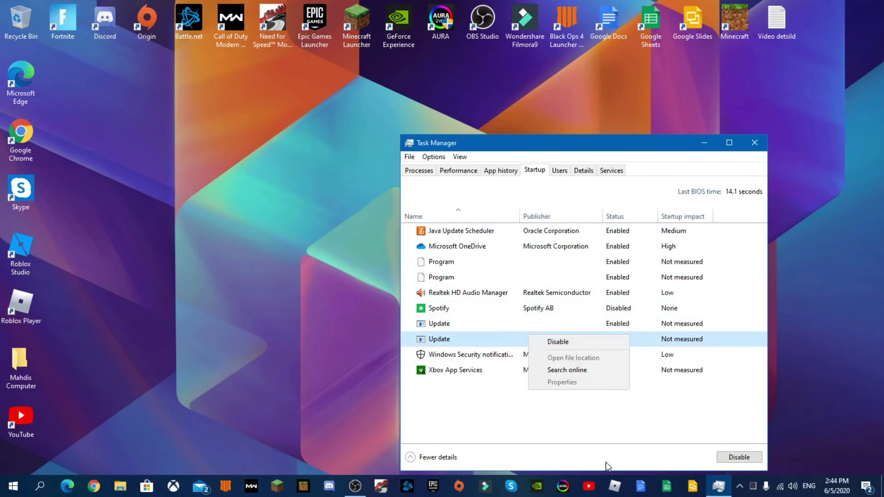
left_click(603, 445)
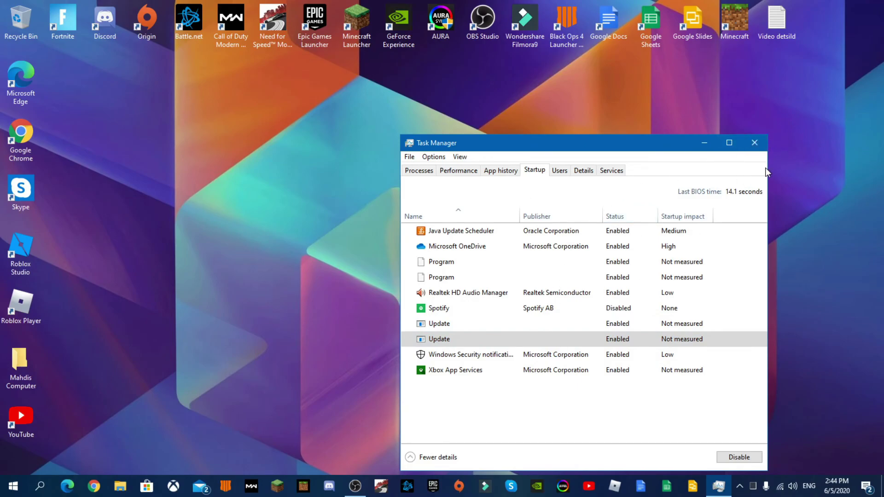
left_click(754, 143)
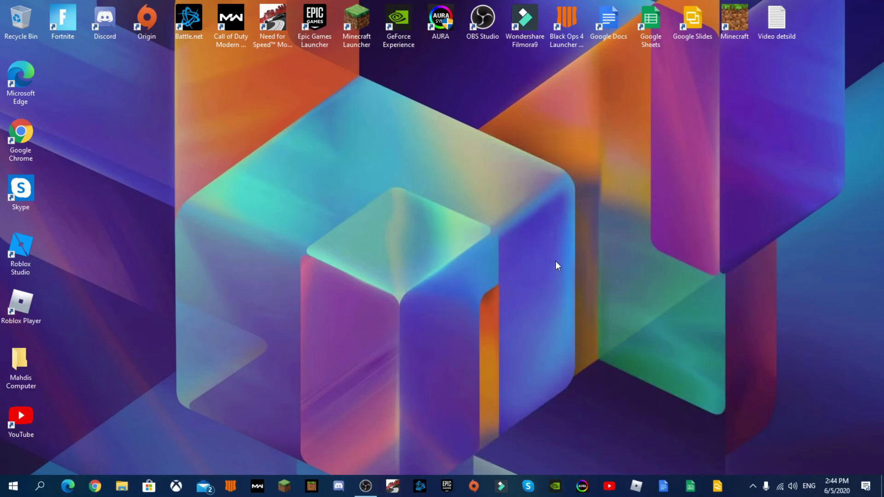